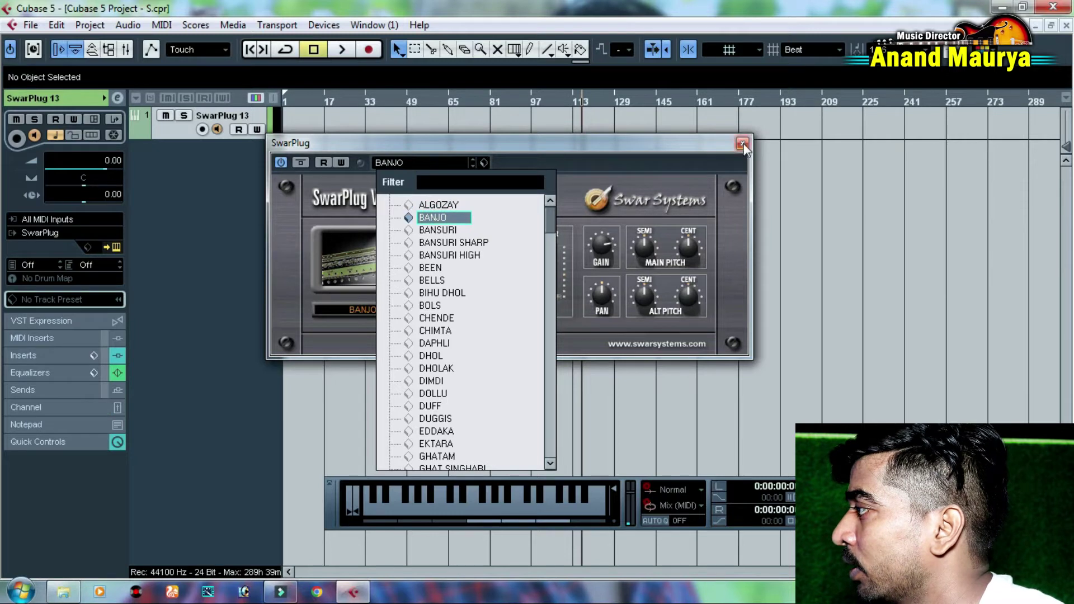
- Close the SwarPlug instrument window and play a melody with the Banjo sound on the virtual keyboard
click(743, 144)
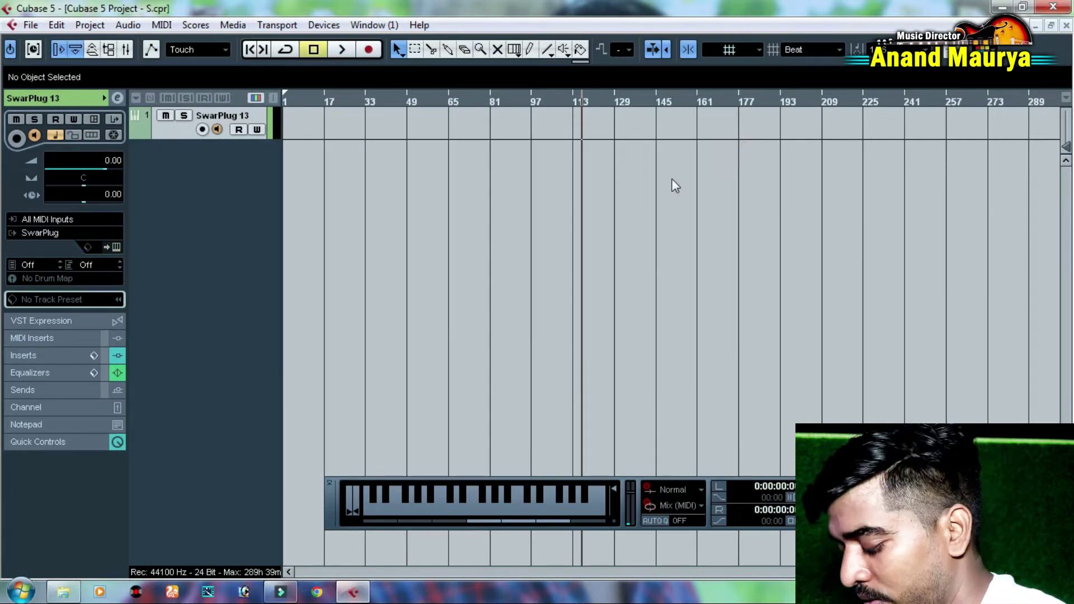
key(q)
key(q)
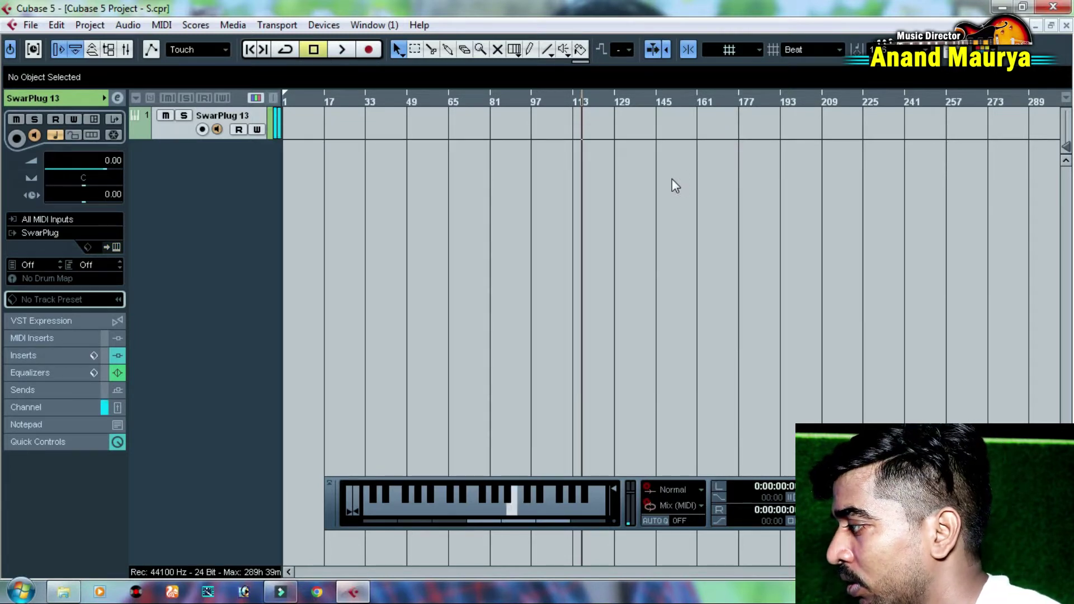
key(w)
key(e)
key(q)
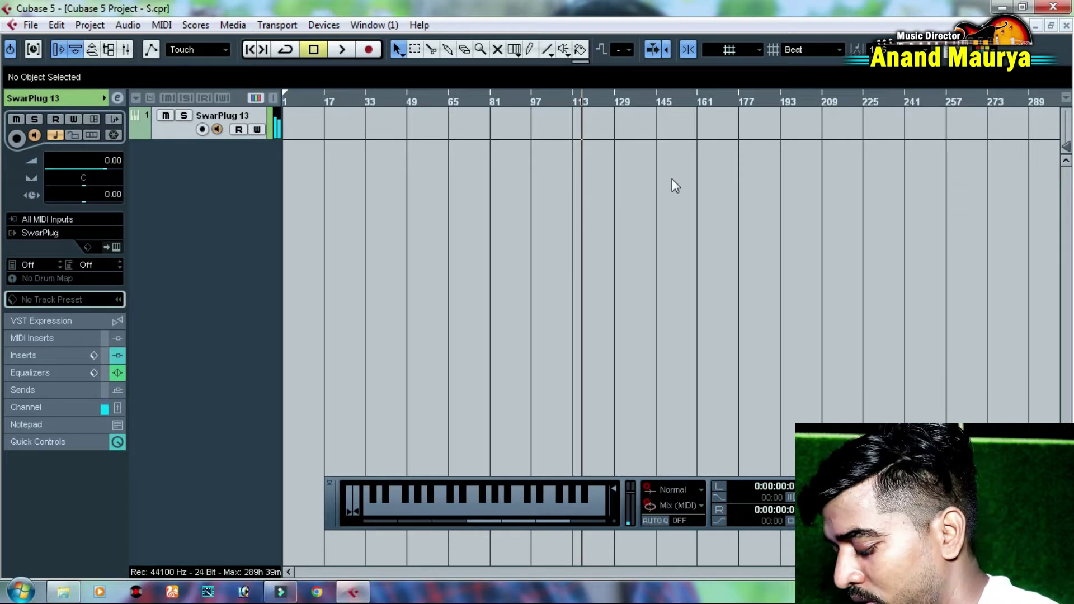
key(w)
key(e)
key(q)
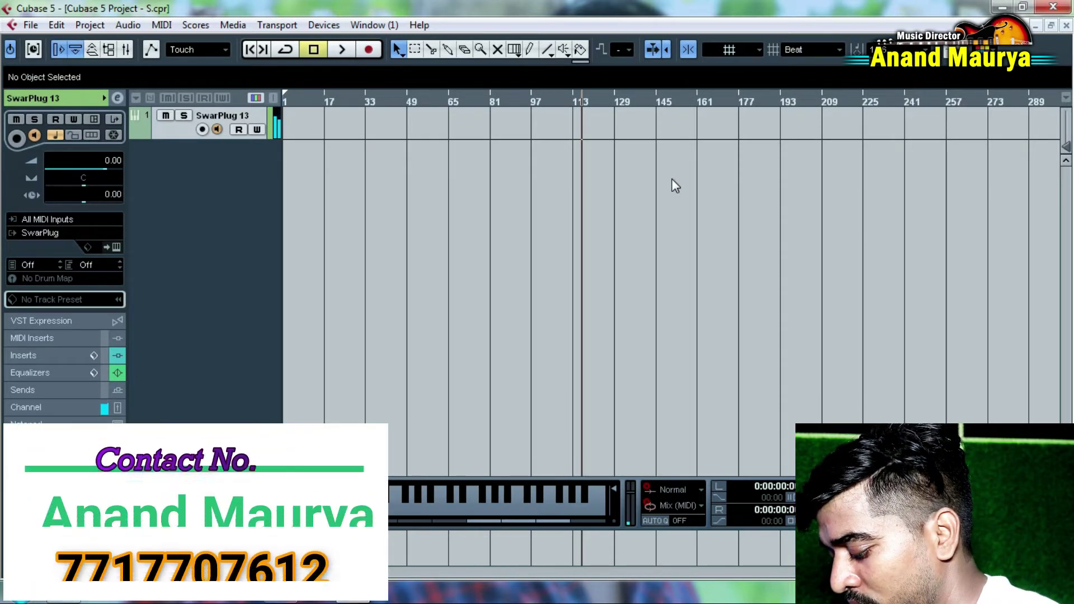
key(e)
key(q)
key(w)
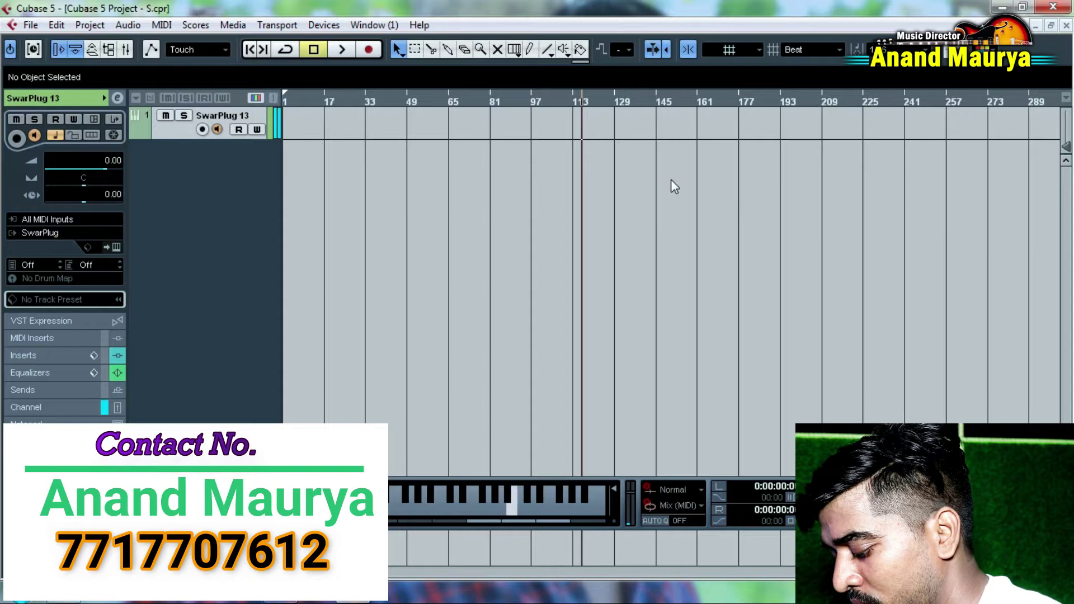
key(m)
key(m)
key(w)
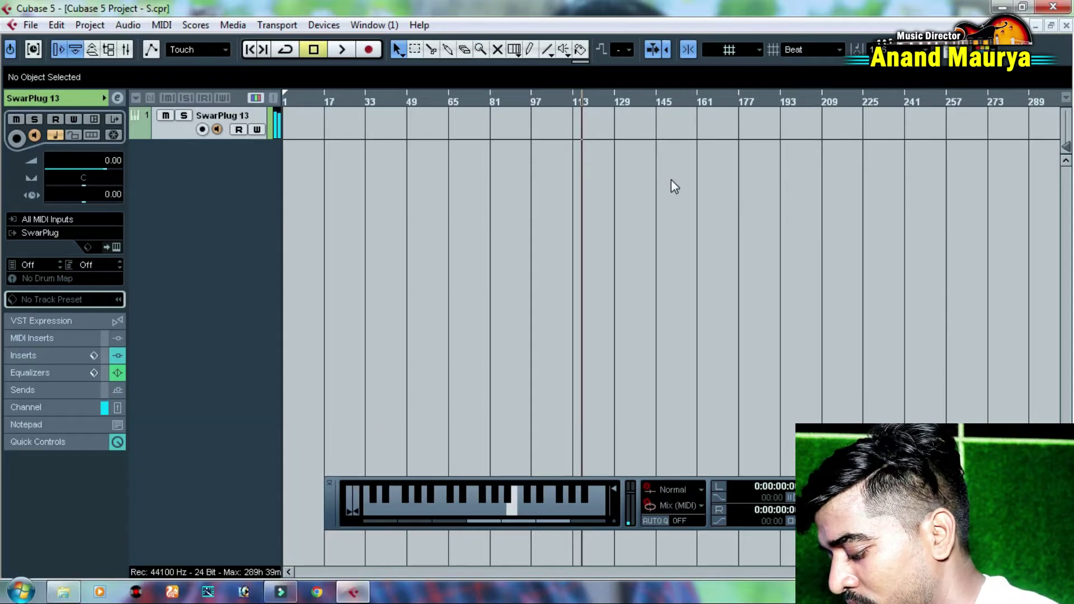
key(e)
key(w)
key(q)
key(e)
key(w)
key(q)
key(m)
key(q)
key(w)
key(m)
key(m)
key(n)
key(e)
key(r)
key(t)
key(e)
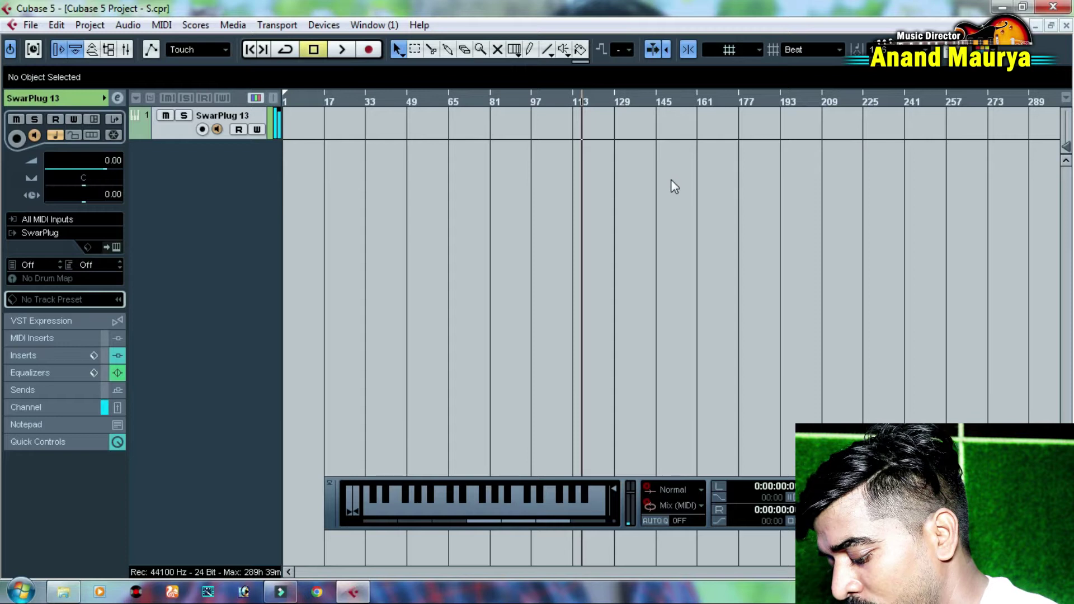
key(w)
key(e)
key(r)
key(w)
key(r)
key(r)
key(t)
key(i)
key(y)
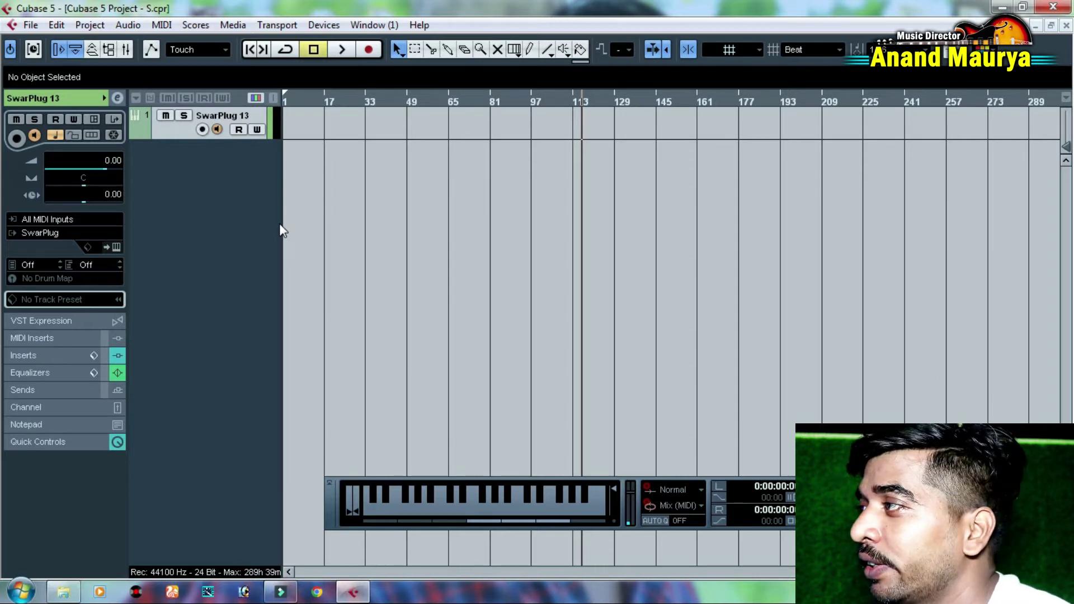
- Open the SwarPlug 13 track's channel settings and examine its equalizer, RoomWorks reverb and CLA-3A Stereo compressor inserts
click(115, 98)
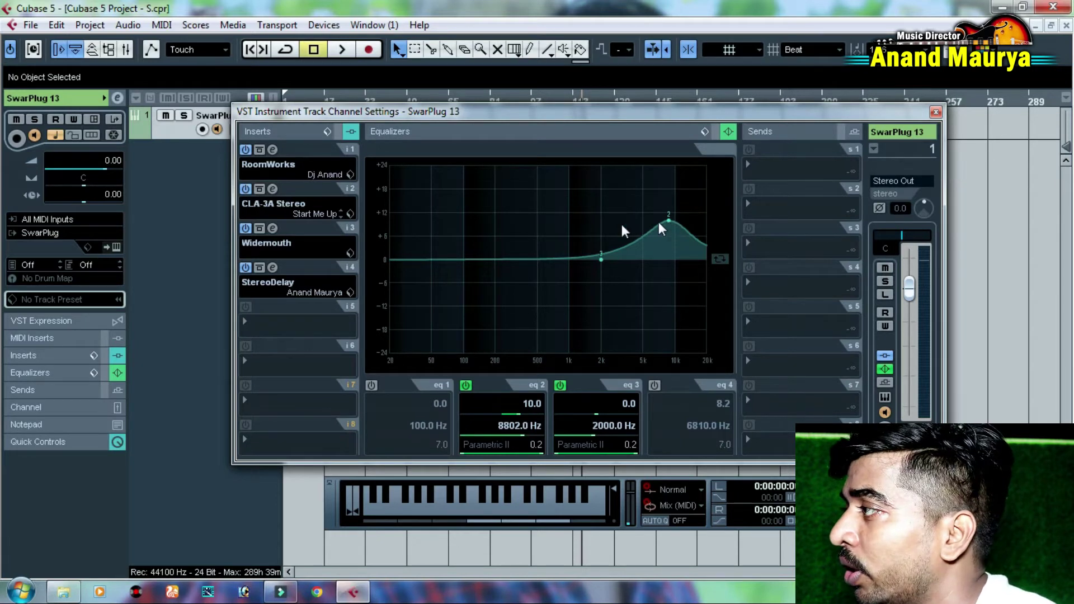
click(272, 149)
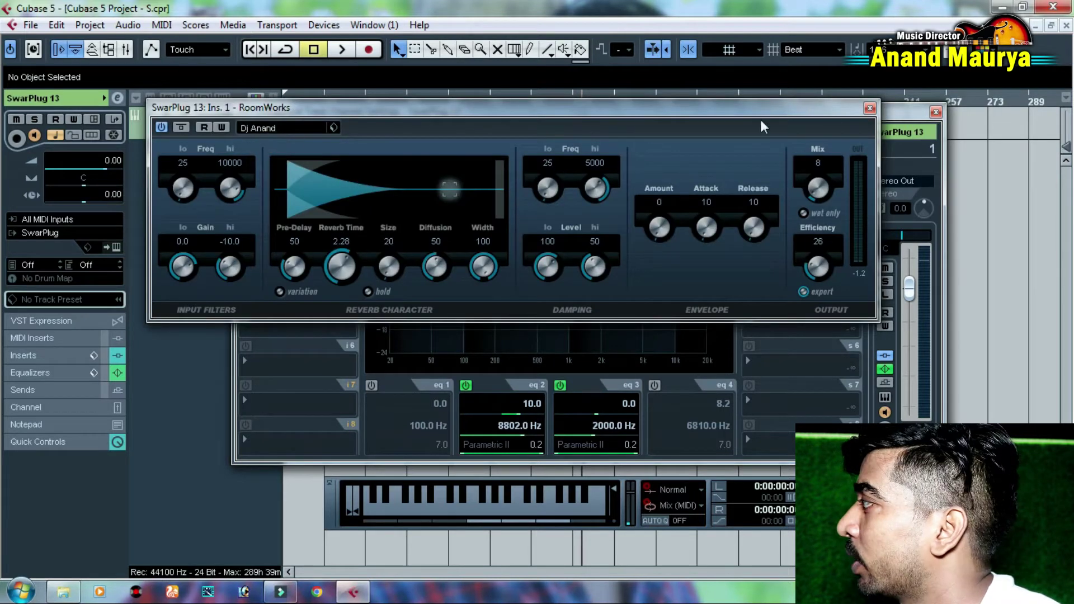
click(869, 108)
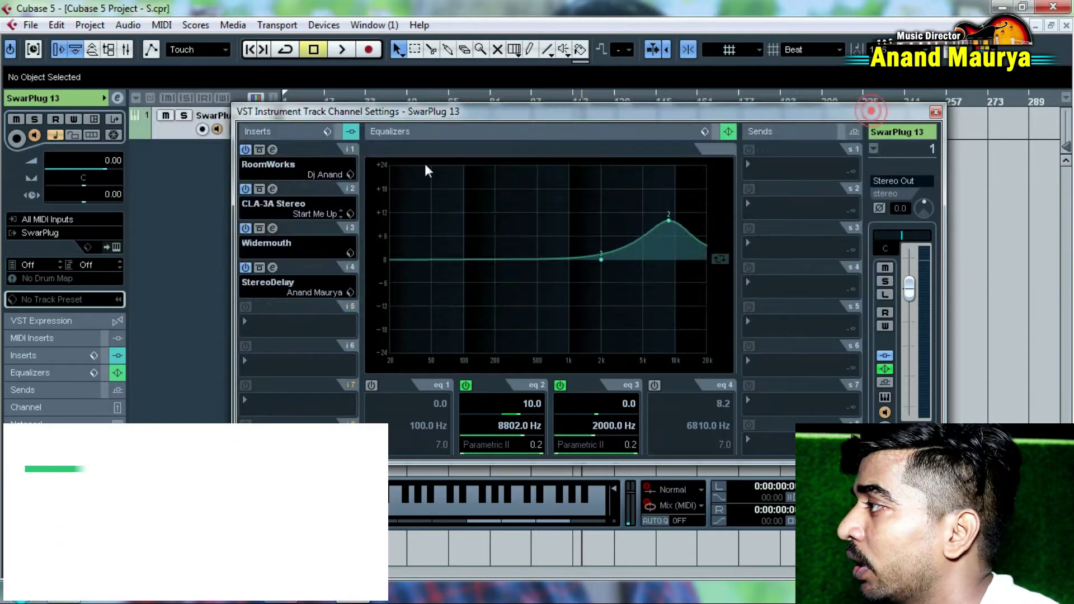
click(272, 189)
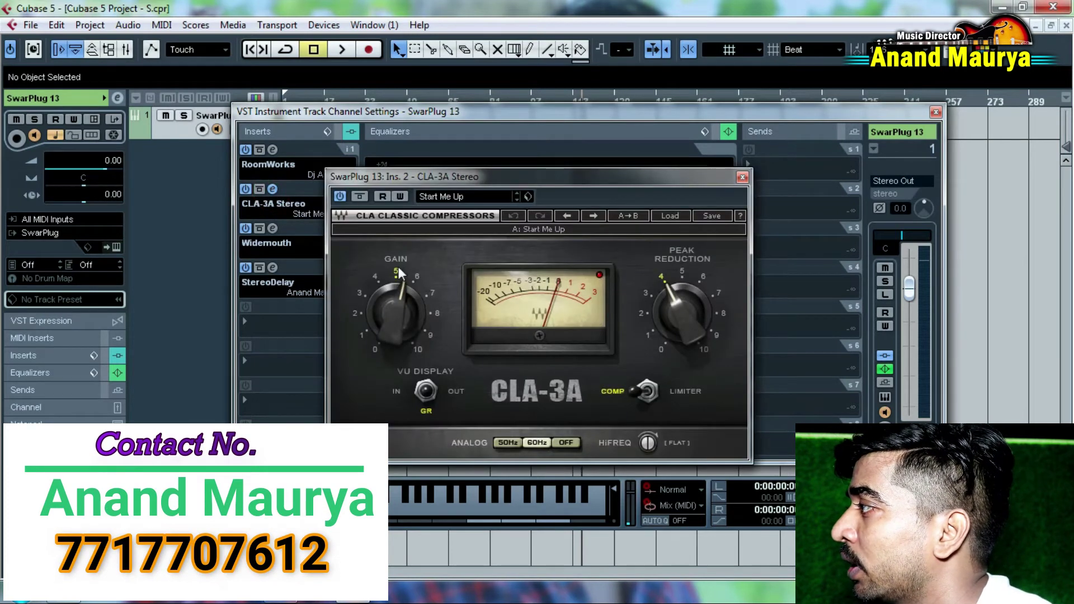
click(742, 177)
- Try a higher Width in the Widemouth insert, return it to its original level and close the plug-in
click(272, 229)
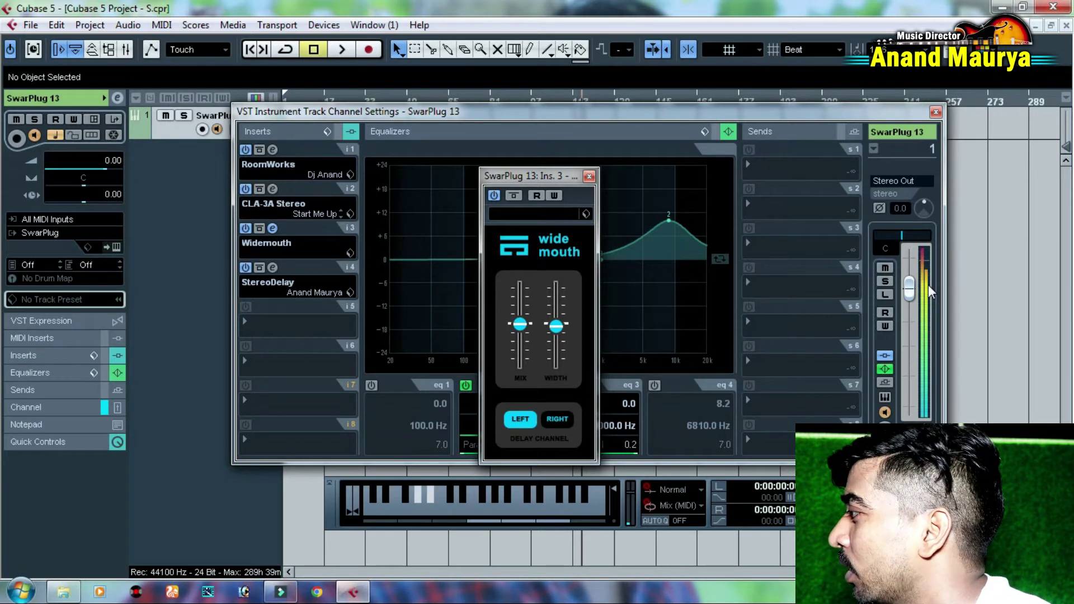
drag(558, 326, 558, 309)
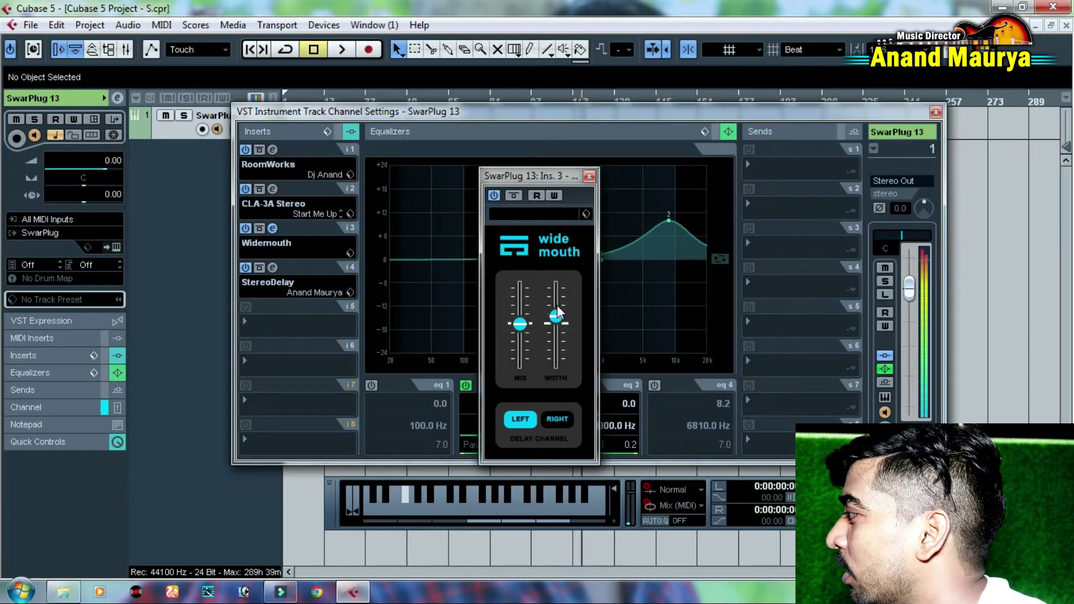
drag(557, 306, 562, 338)
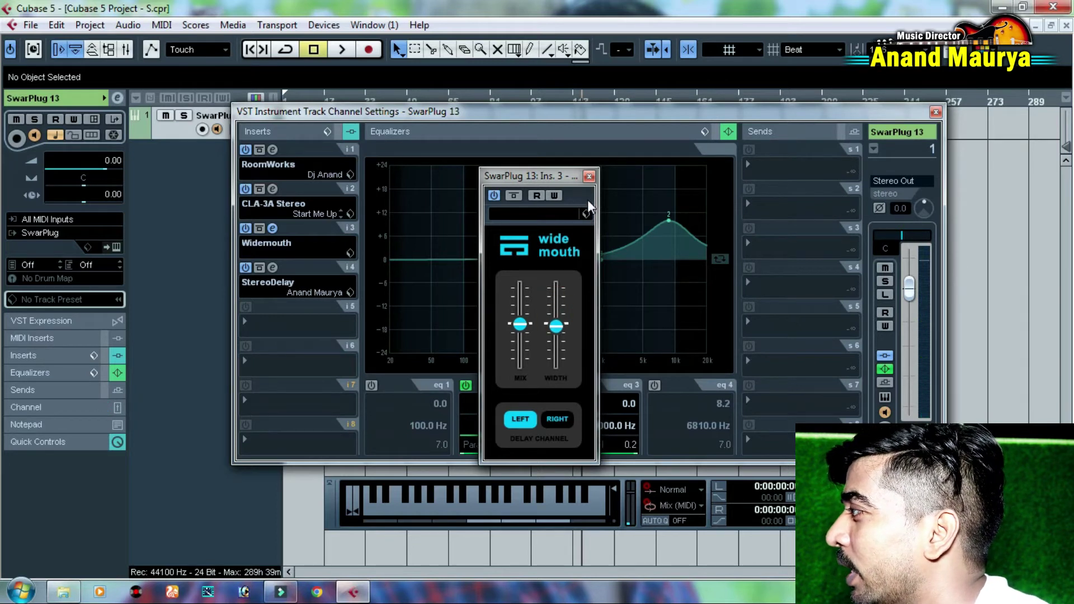
click(589, 178)
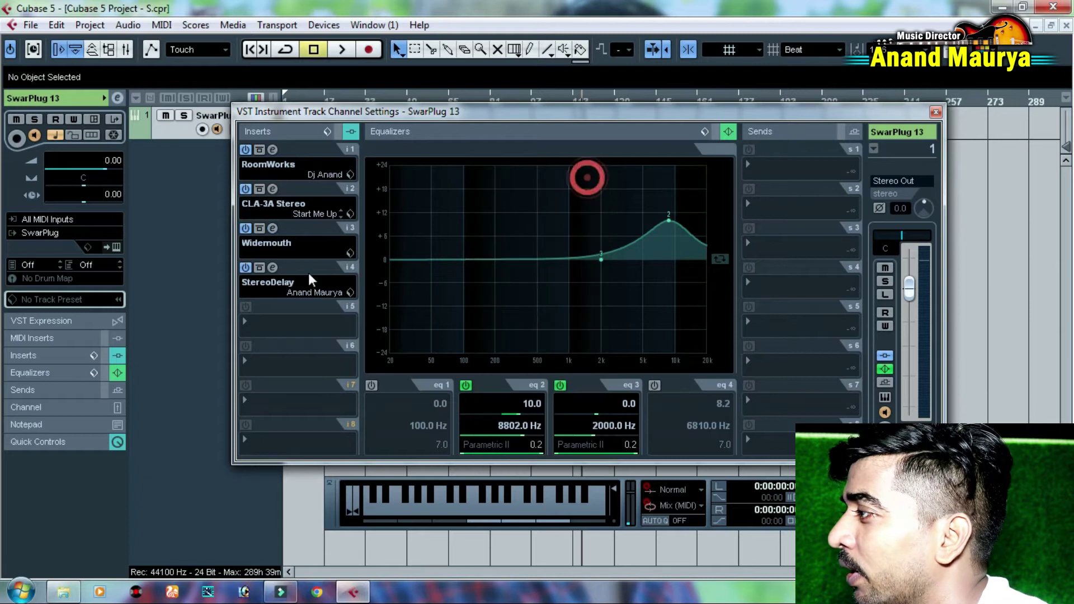
- Examine the StereoDelay insert's delay, feedback, filter, pan and mix settings and close the channel settings
click(273, 267)
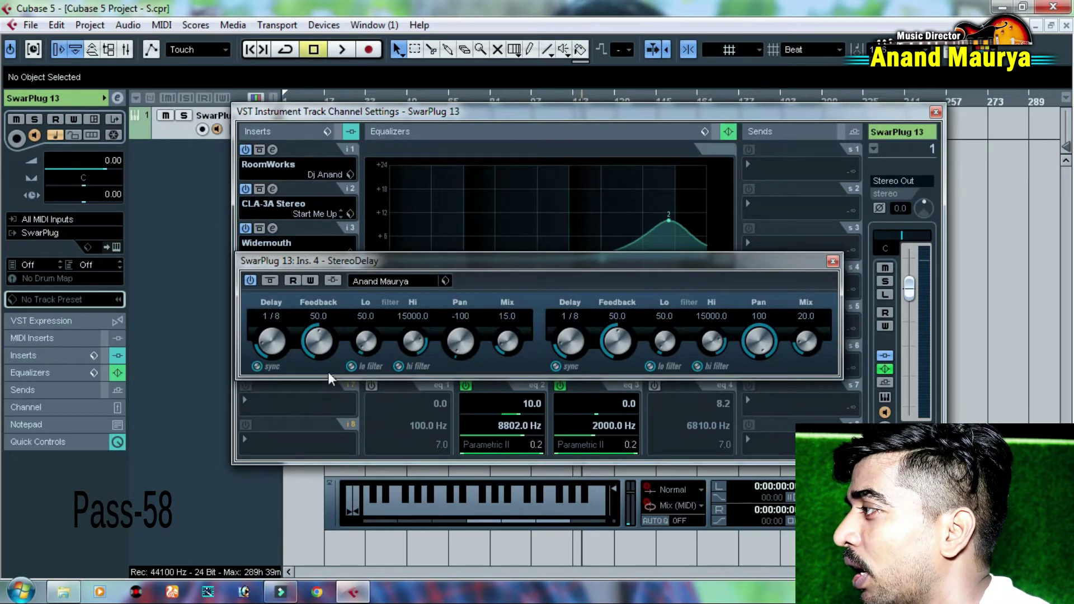
click(833, 261)
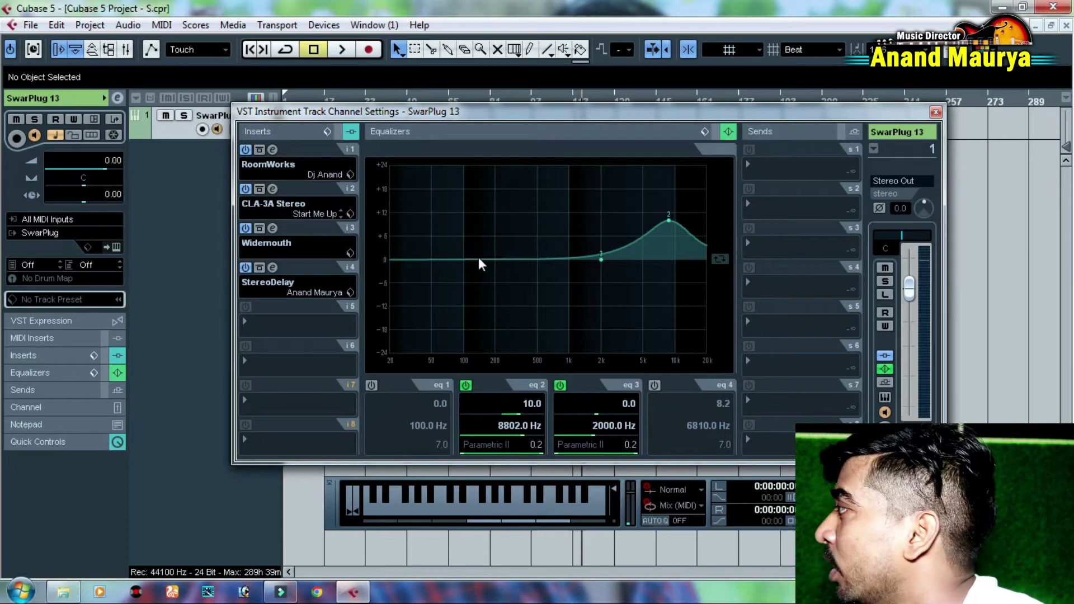
click(935, 112)
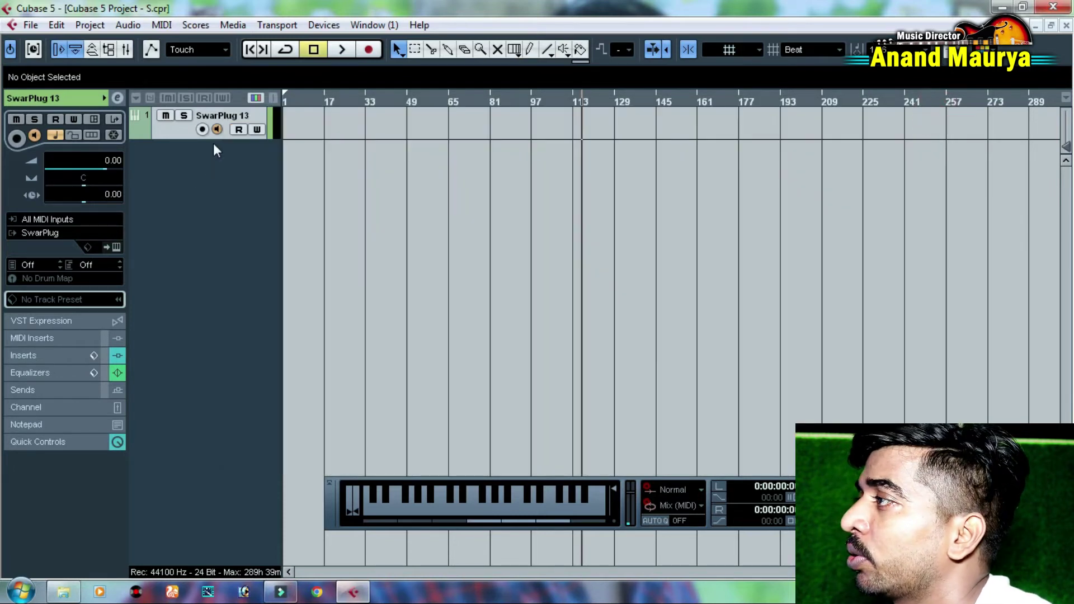
- Reopen the channel settings and review the RoomWorks, CLA-3A Stereo, Widemouth and StereoDelay inserts one after another
click(117, 98)
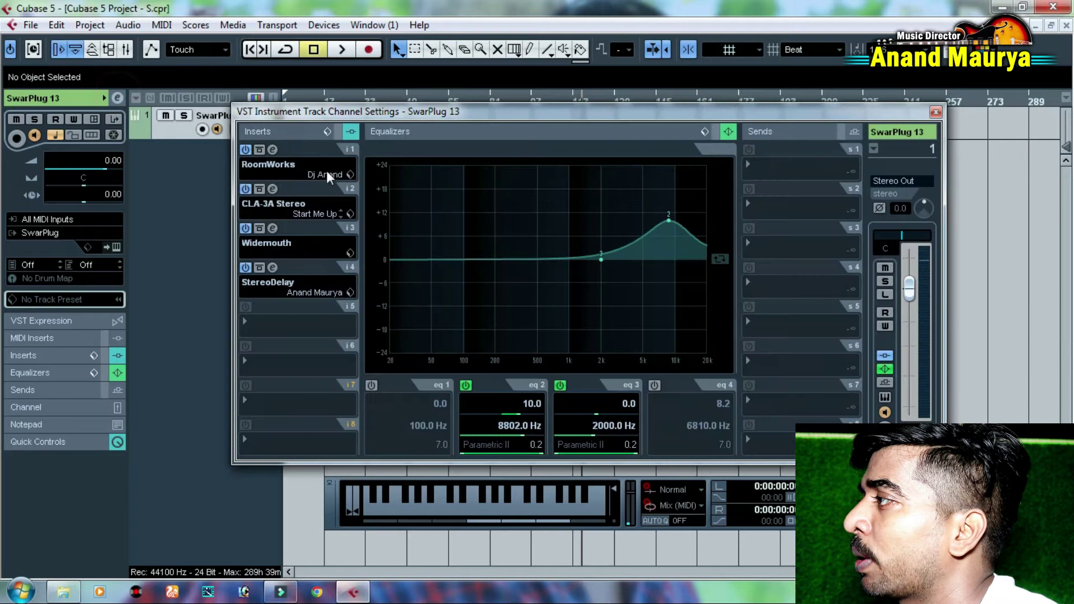
click(274, 149)
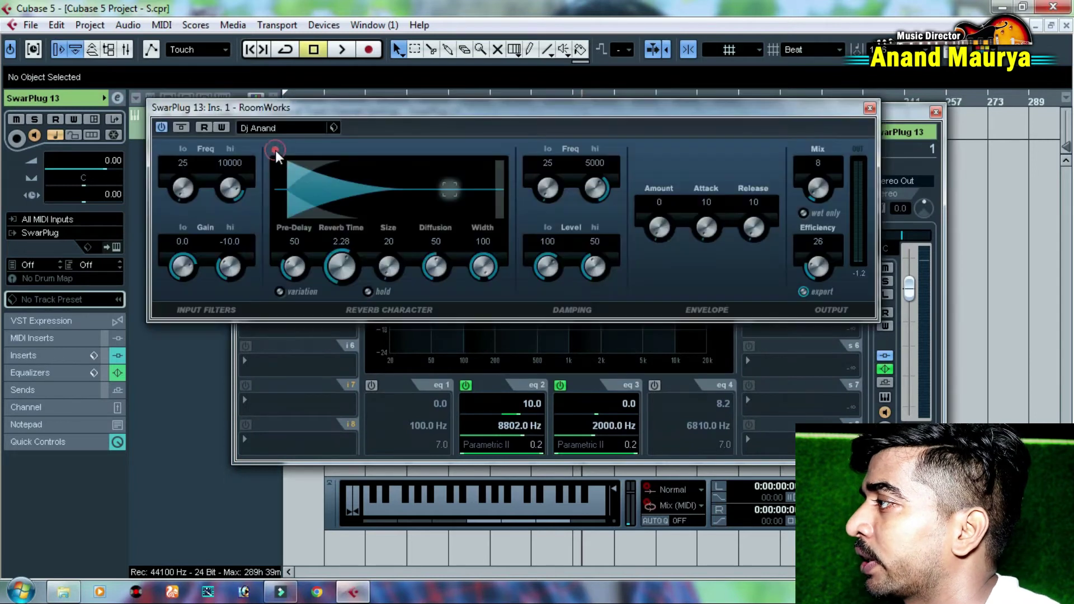
click(869, 108)
click(272, 189)
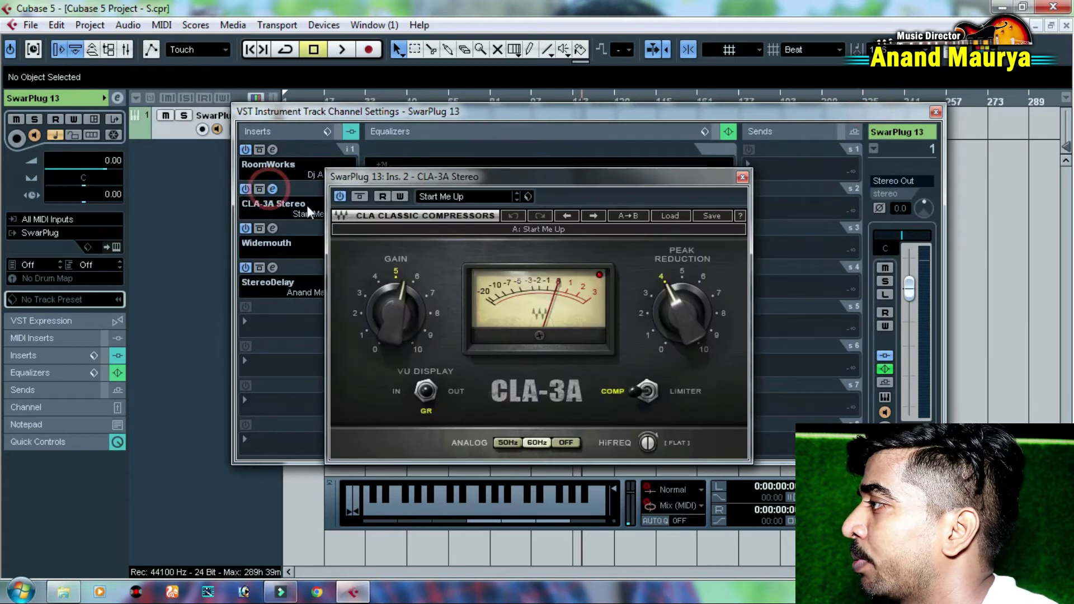
click(273, 189)
click(272, 228)
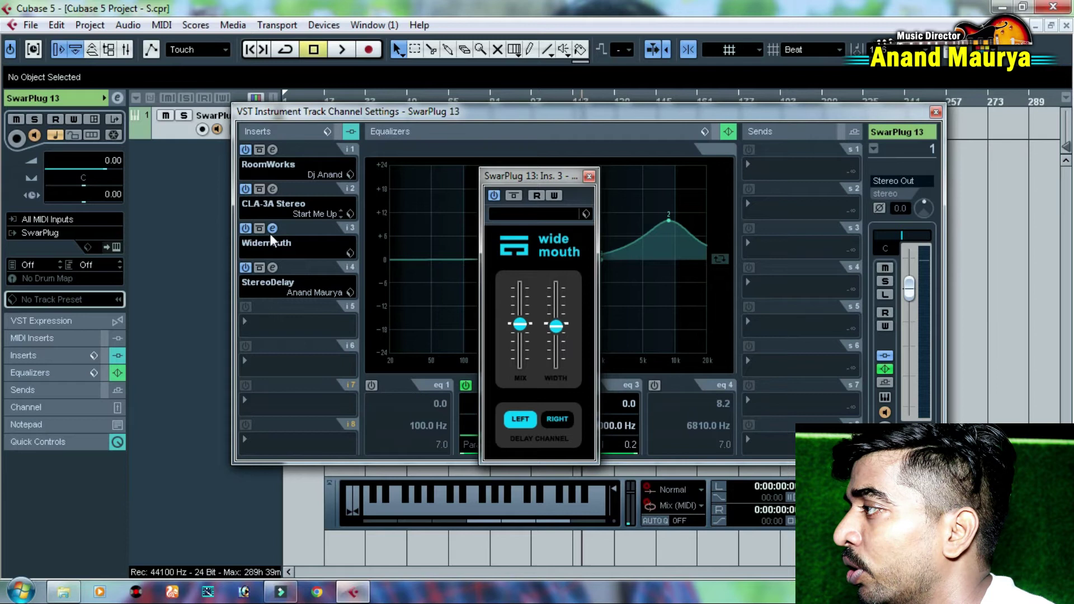
click(272, 229)
click(272, 268)
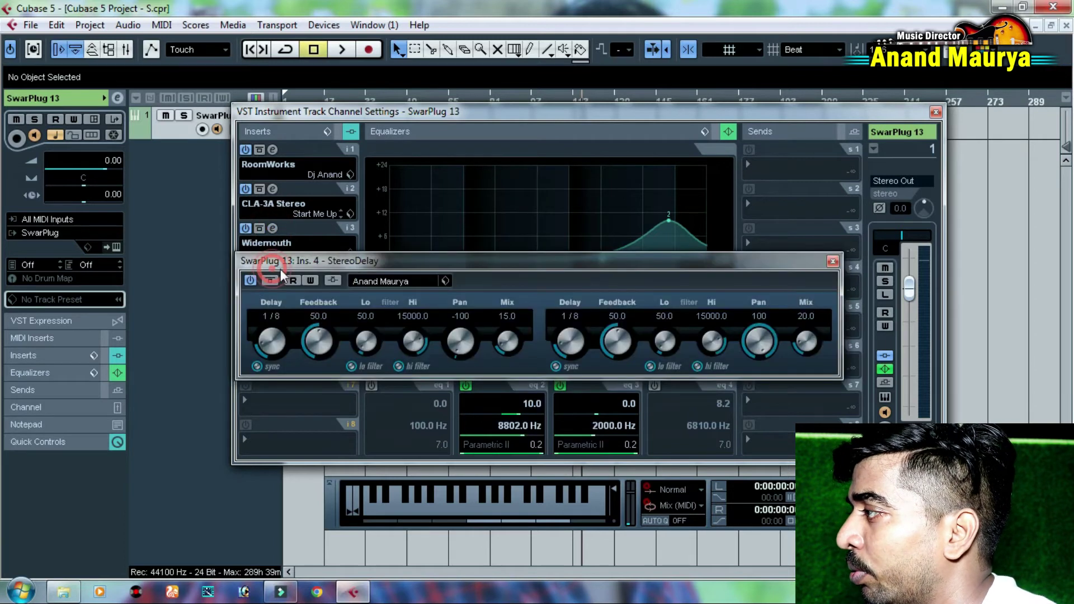
drag(379, 263, 478, 267)
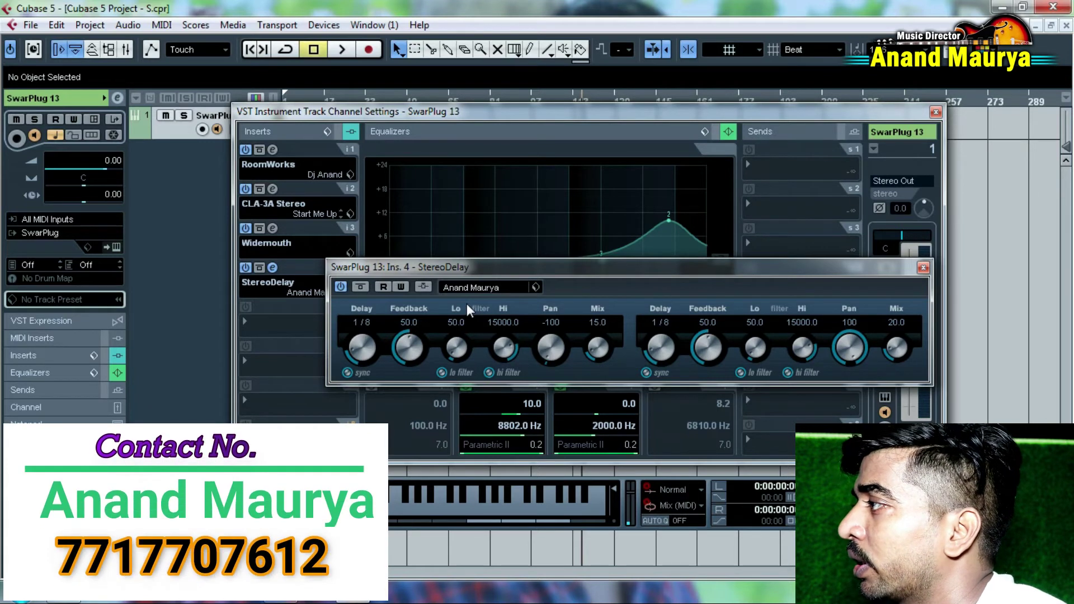
- Recheck the RoomWorks and CLA-3A Stereo settings and close the channel settings
click(272, 150)
click(869, 109)
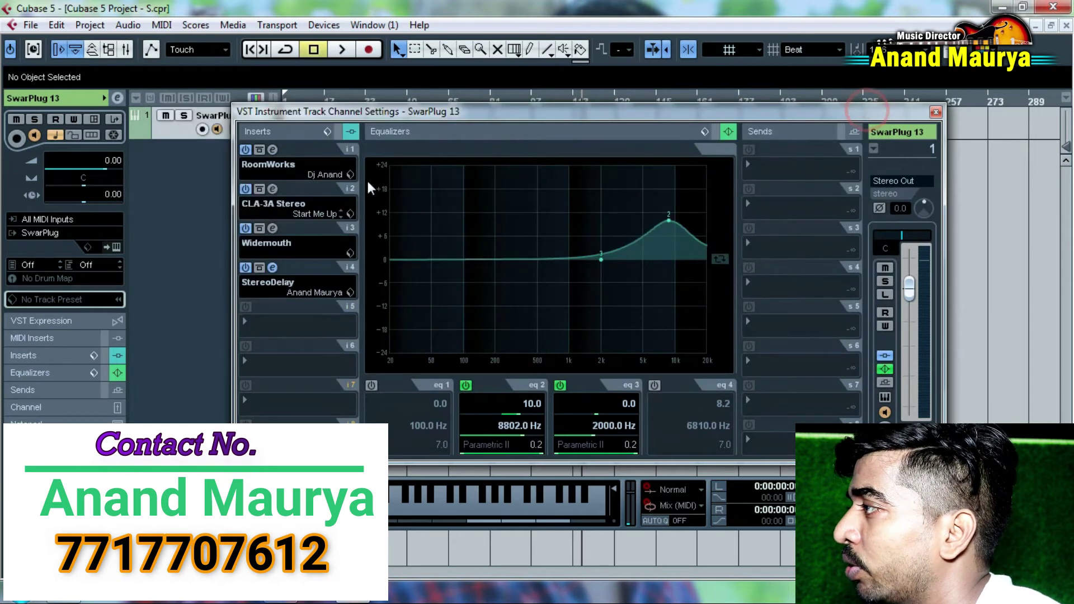
click(272, 188)
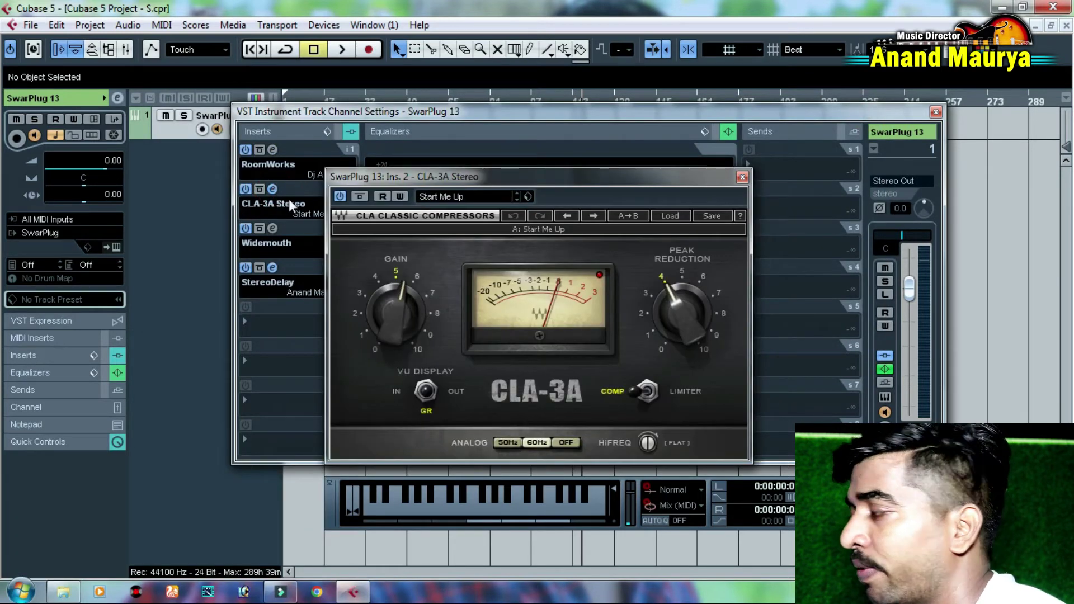
click(742, 178)
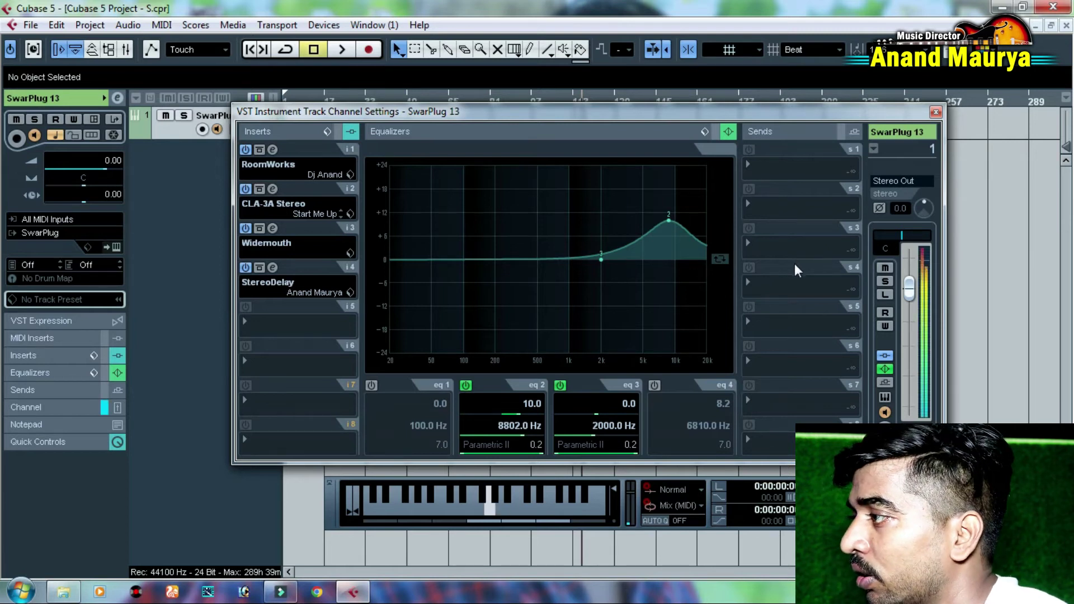
click(935, 112)
right_click(203, 186)
click(193, 158)
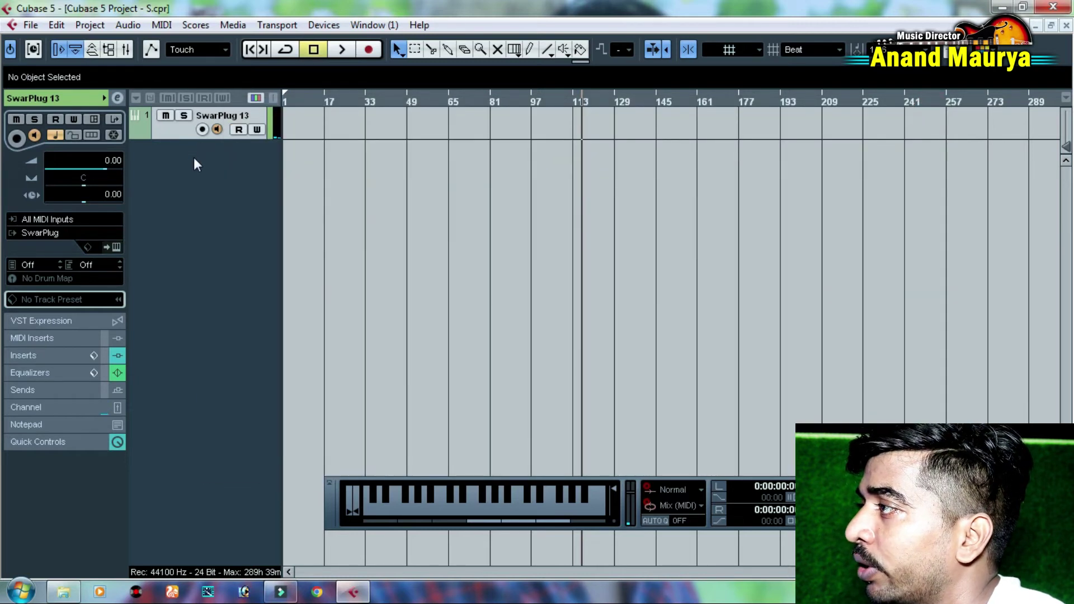
- Bypass the SwarPlug 13 channel's inserts and equalizers to compare the dry banjo sound, and reactivate both
click(118, 98)
click(337, 131)
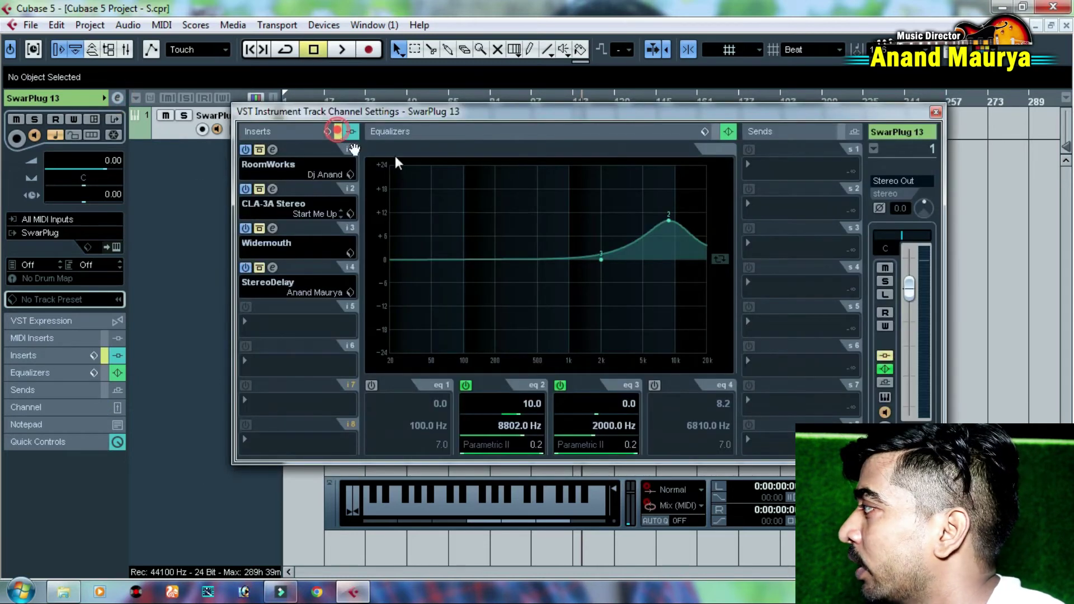
click(716, 134)
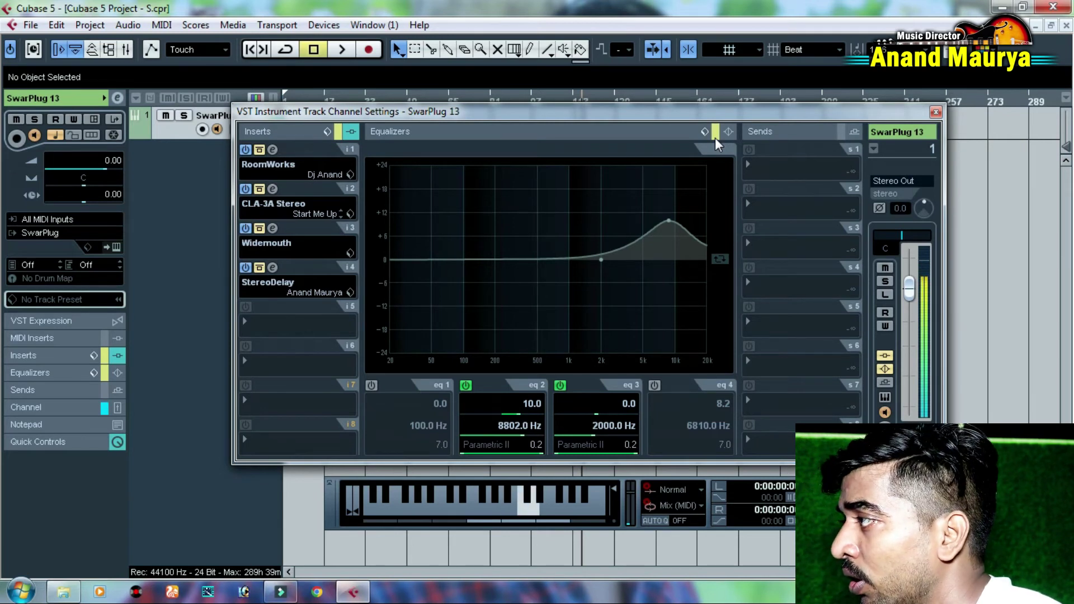
click(338, 133)
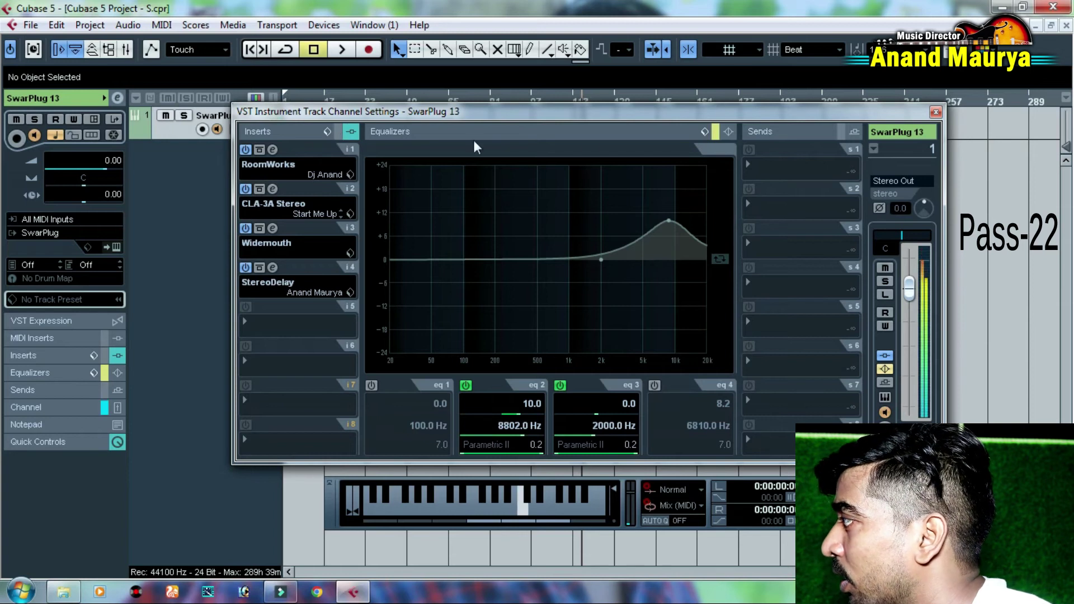
click(715, 132)
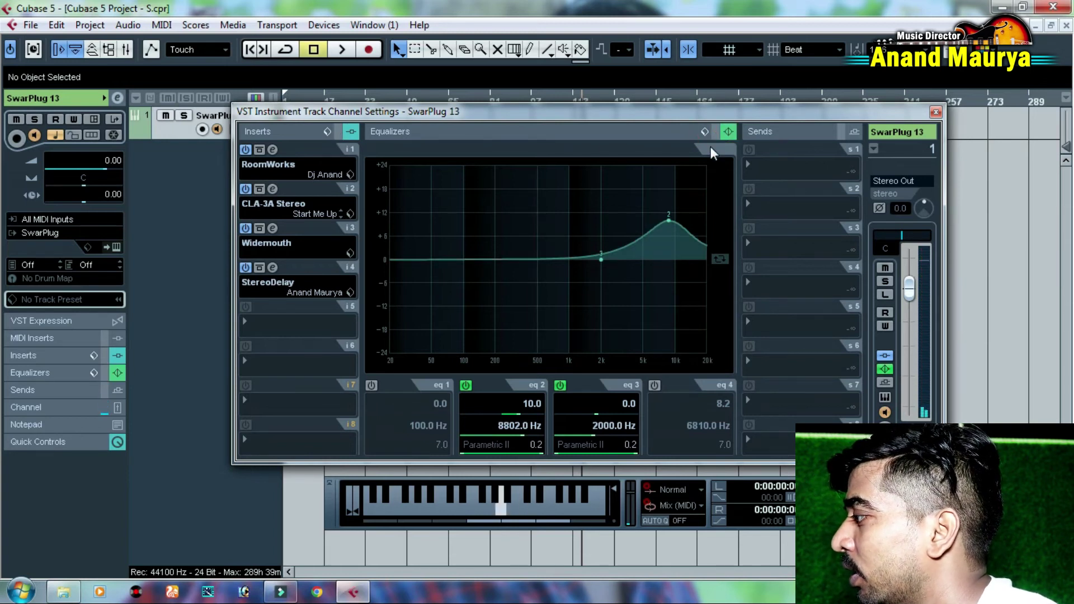